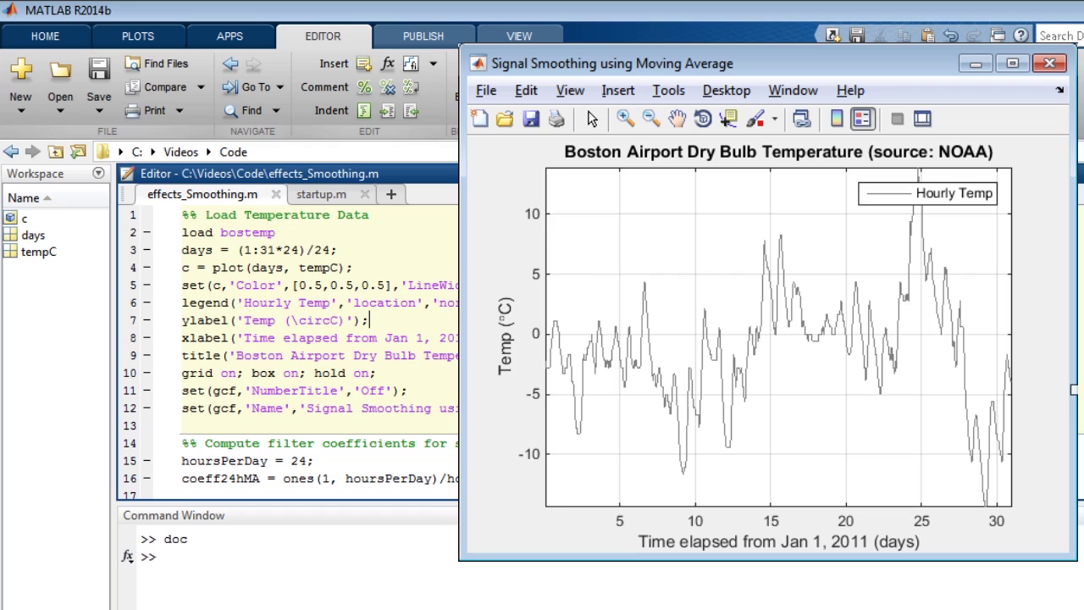
Compute the 24-hour moving-average filter coefficients.
key("Down")
key("Down")
key("Down")
key("Down")
key("Down")
key("Down")
key("Down")
key("Down")
key("Down")
key("Down")
key("Down")
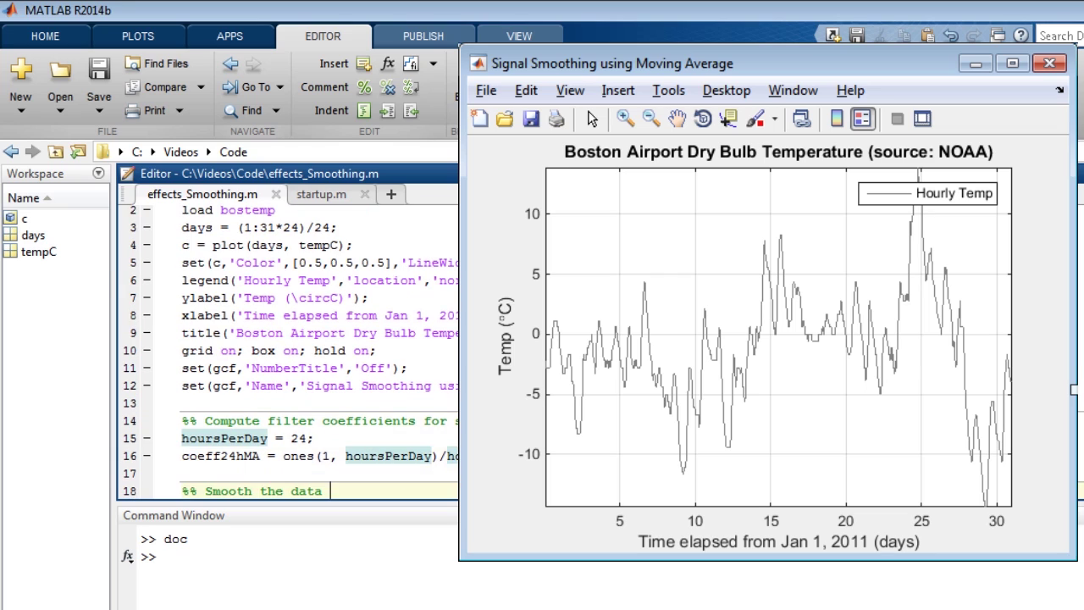
key("Up")
key("Up")
key("ctrl+Return")
key("alt+Tab")
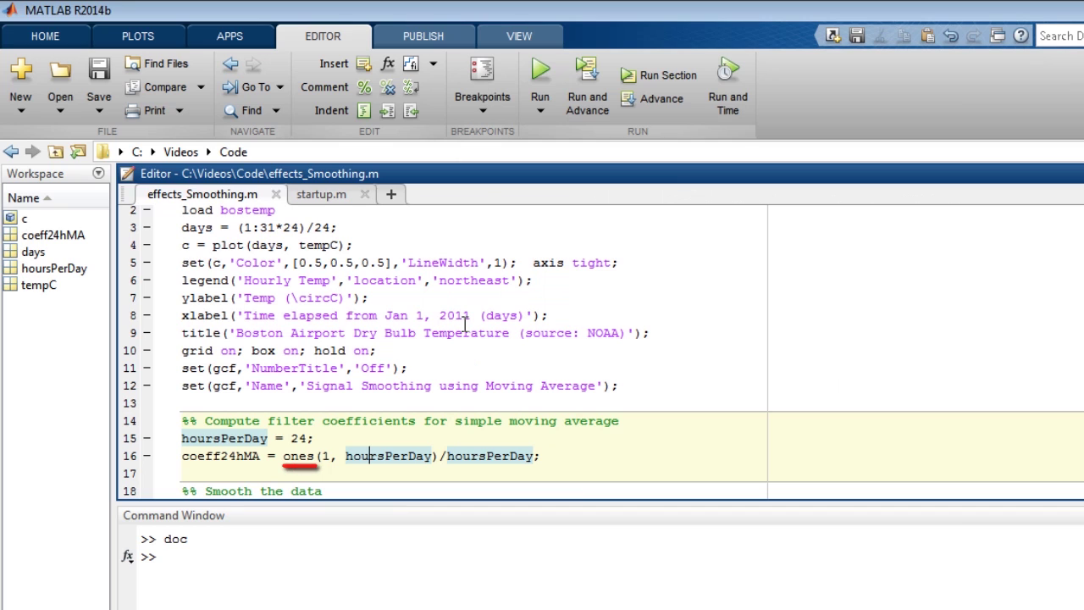
Run the 'Smooth the data' section to filter the temperatures into avg24hTempC.
scroll(465, 324, "down", 3)
scroll(465, 368, "down", 3)
left_click(451, 388)
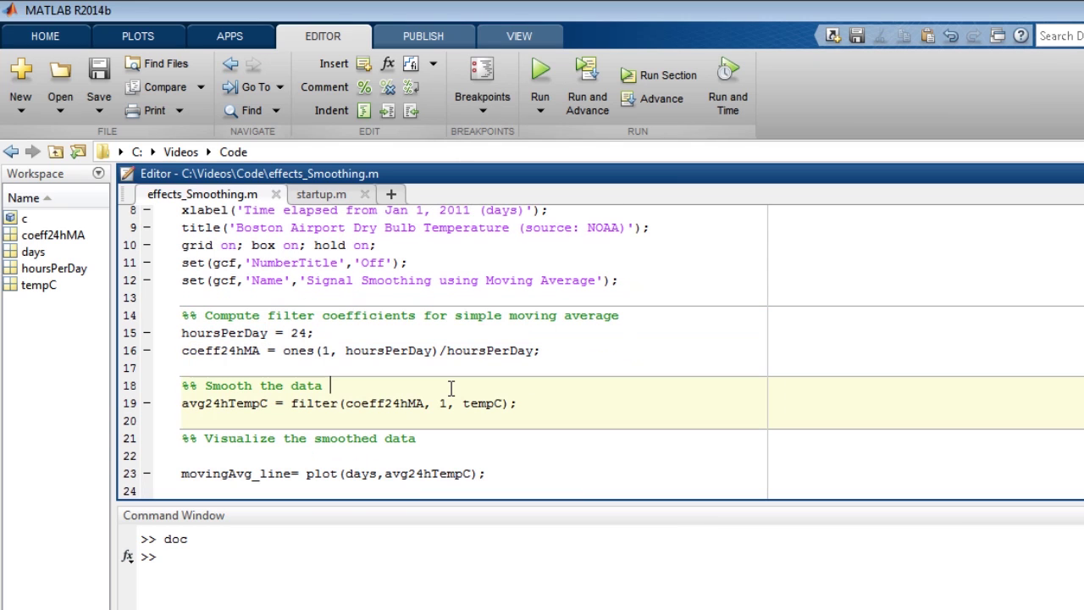
key("ctrl+Return")
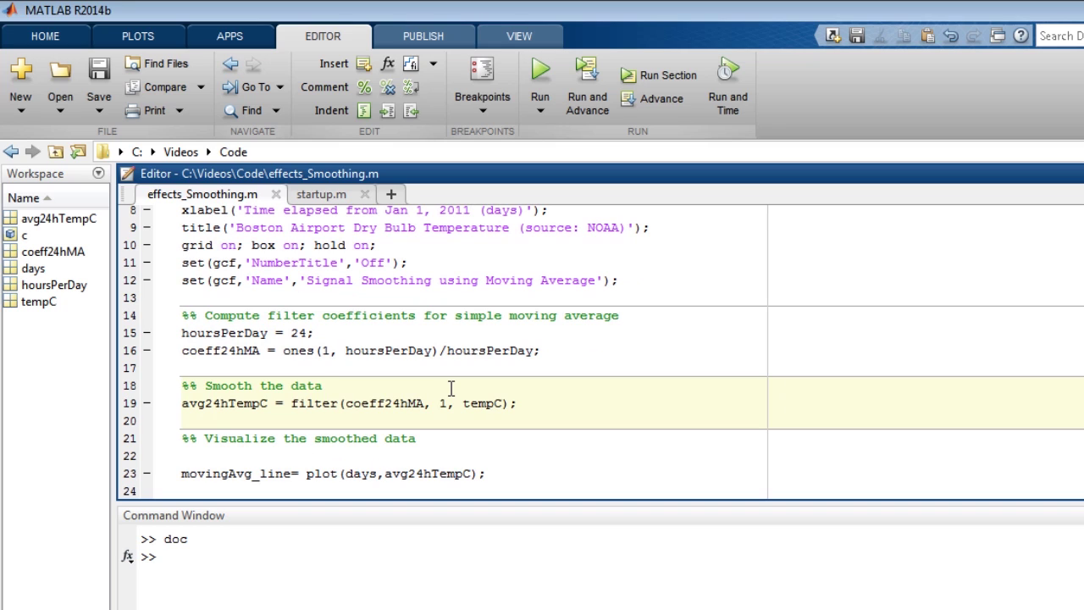
left_click(418, 449)
Run the visualize section to add the blue 24-hour average line and legend to the temperature plot.
key("ctrl+Return")
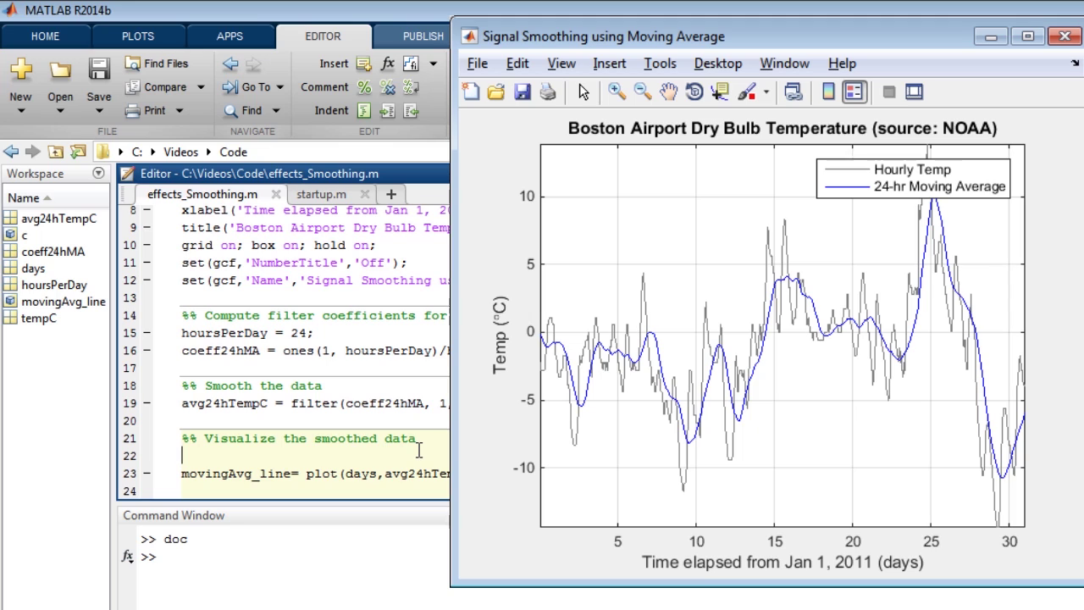
key("Down")
key("Down")
key("ctrl+Return")
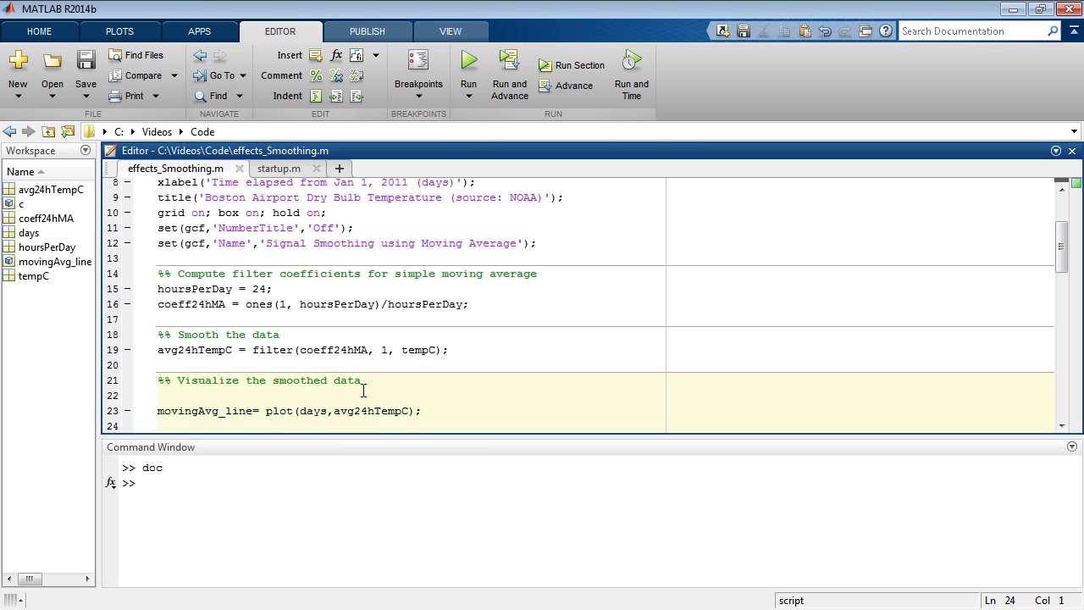
Scroll the editor down to the Savitzky-Golay section of the smoothing script.
scroll(363, 390, "down", 1)
Check the sgolayfilt documentation, then plot the order-3 and order-4 Savitzky-Golay smoothings in a new figure.
scroll(363, 391, "down", 1)
scroll(363, 387, "down", 2)
scroll(376, 376, "down", 2)
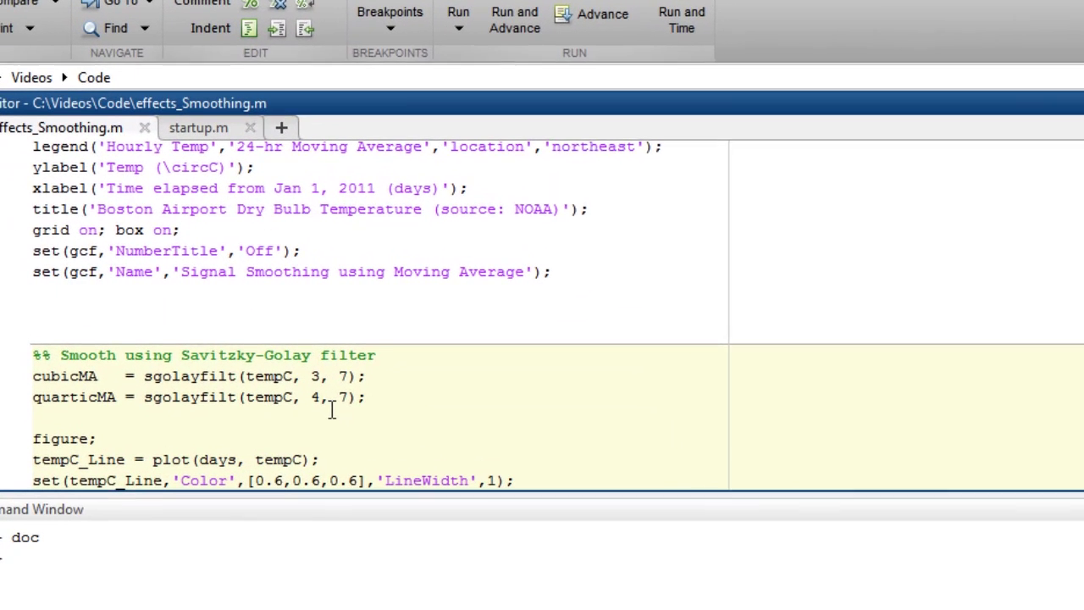
key("F1")
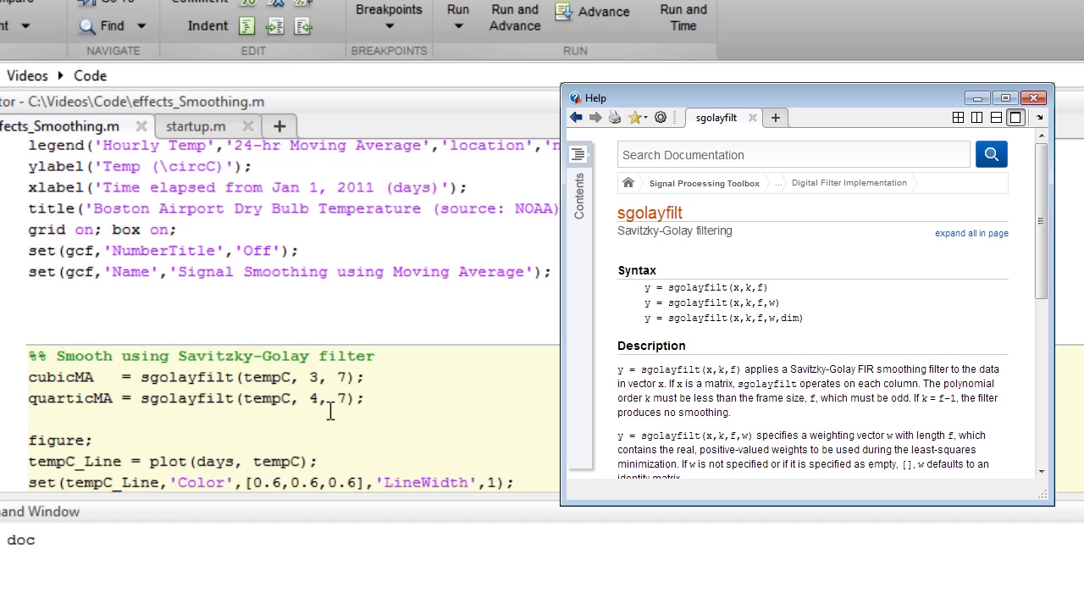
key("alt+F4")
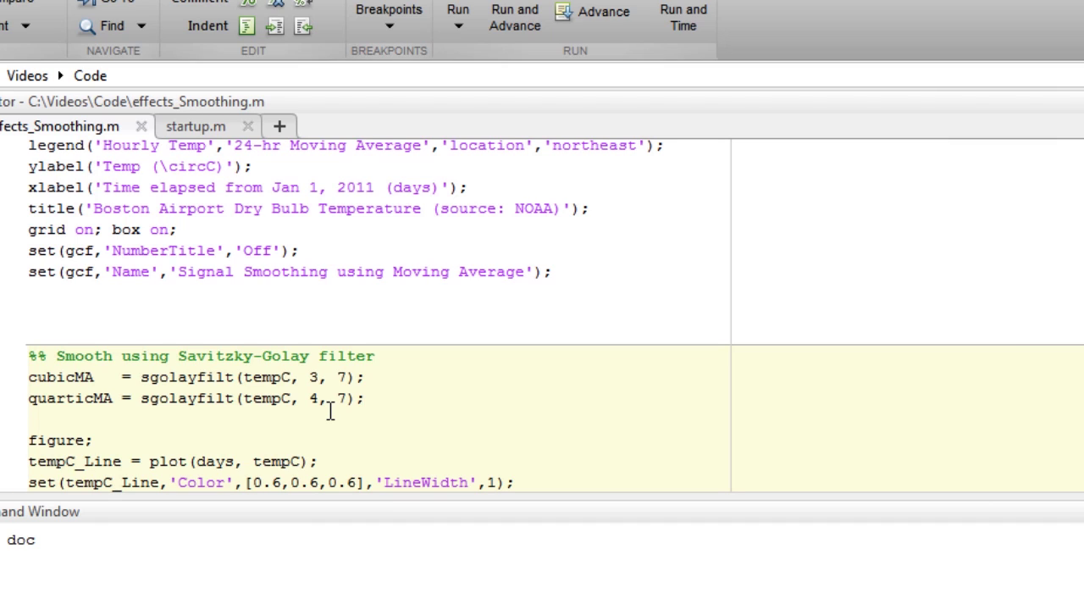
key("ctrl+Return")
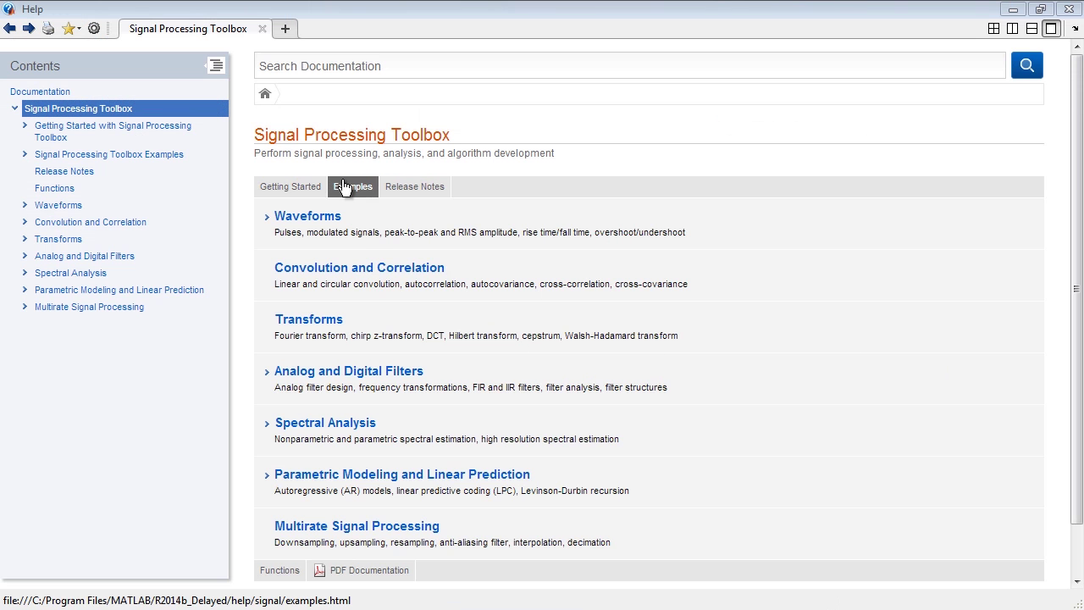
Open the Signal Smoothing example from the Signal Processing Toolbox examples list.
left_click(352, 186)
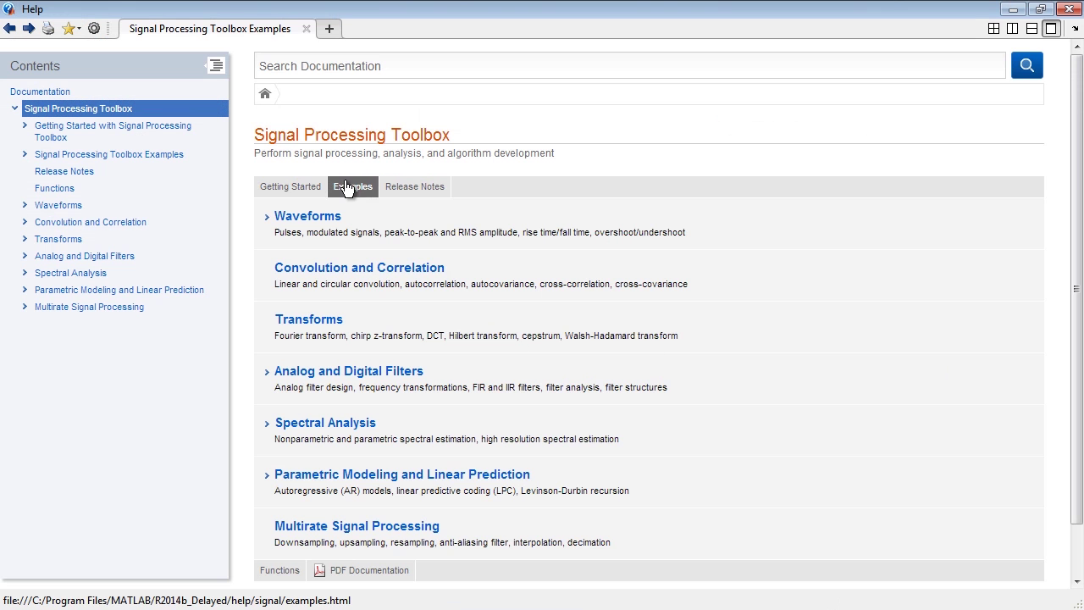
scroll(432, 430, "down", 2)
left_click(431, 428)
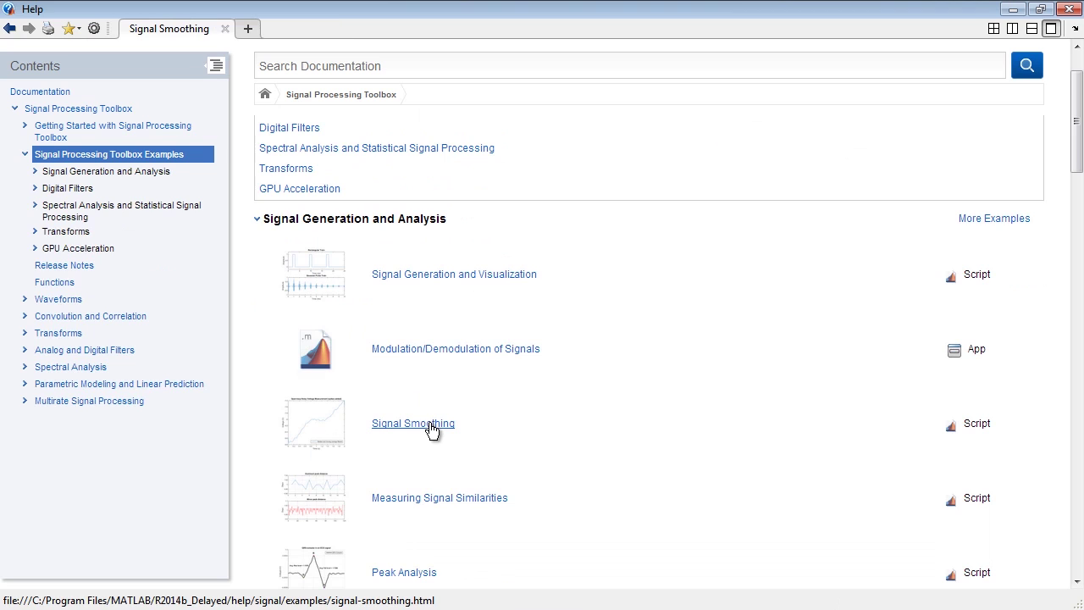